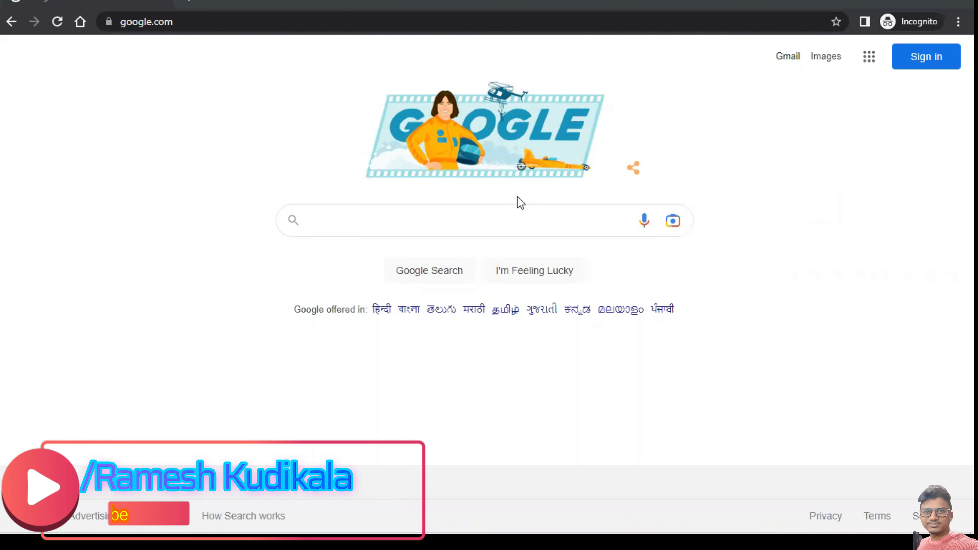
Search Google for "visual studio 2022" and open Microsoft's Visual Studio 2022 IDE page from the results.
click(453, 210)
text(visual)
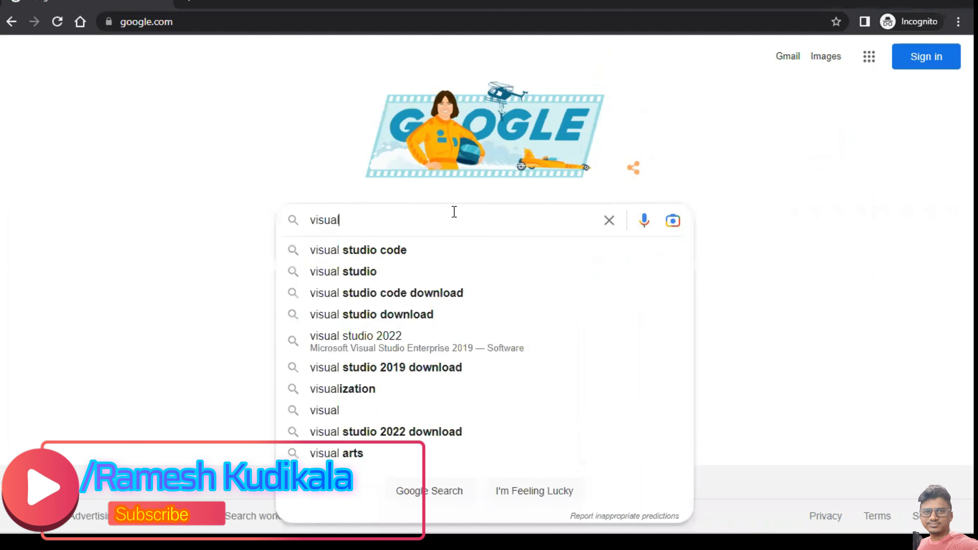
text( studio 2022)
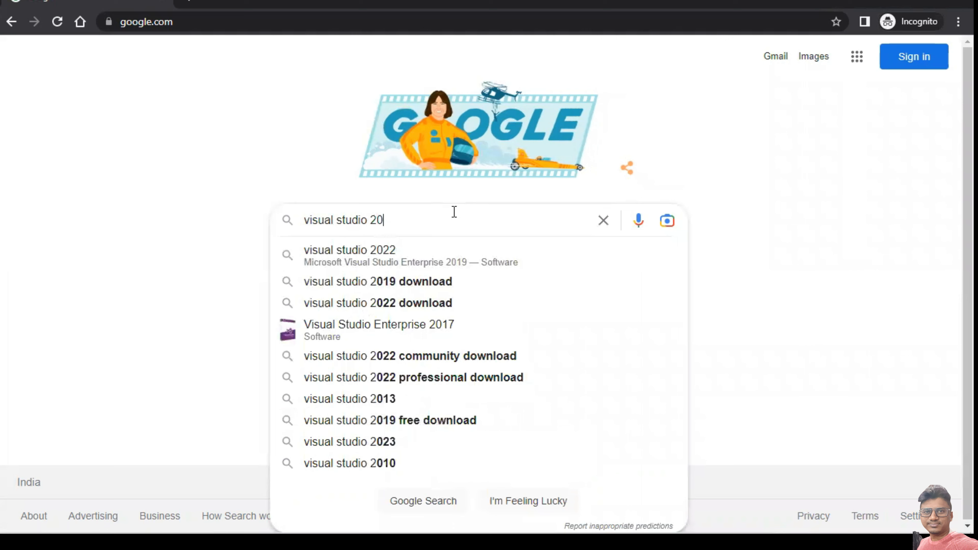
key(Return)
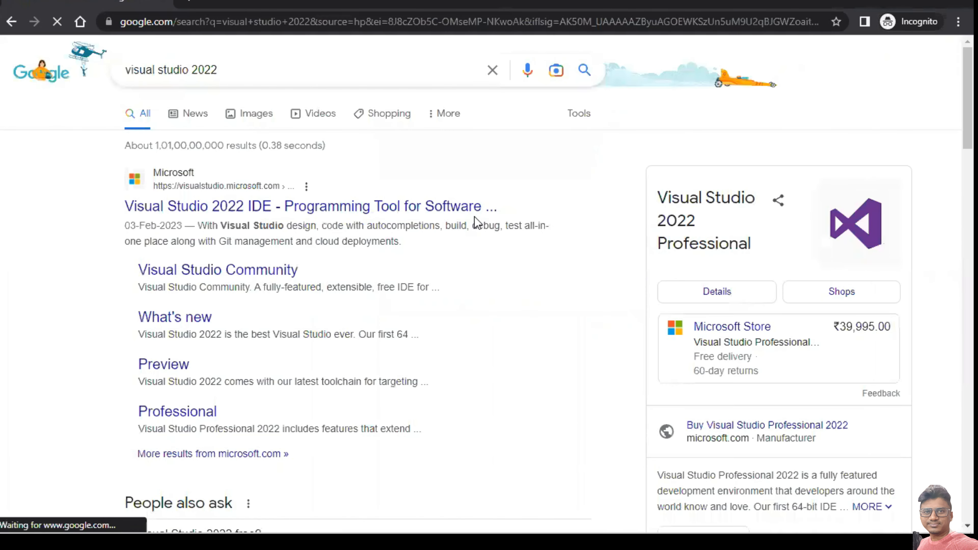
click(220, 208)
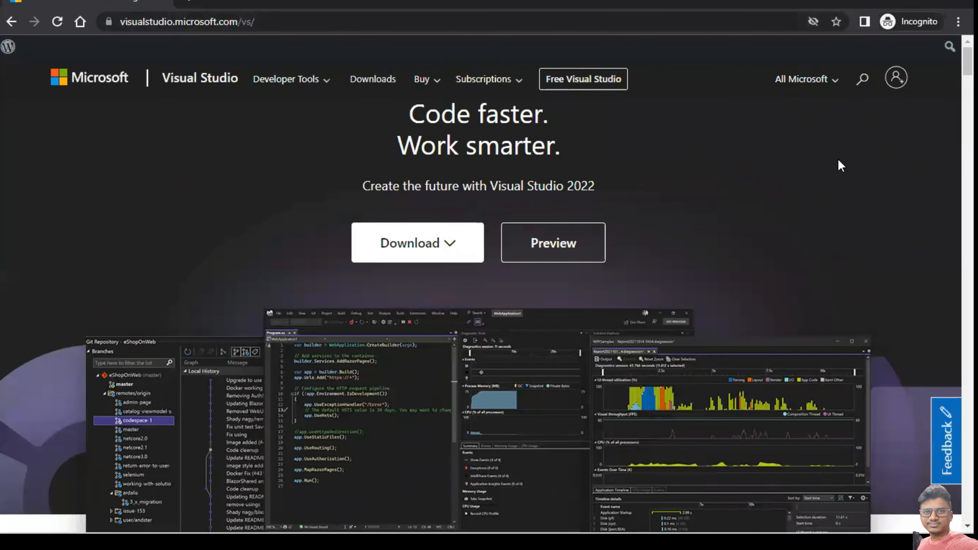
Download the Community 2022 edition of Visual Studio.
click(459, 256)
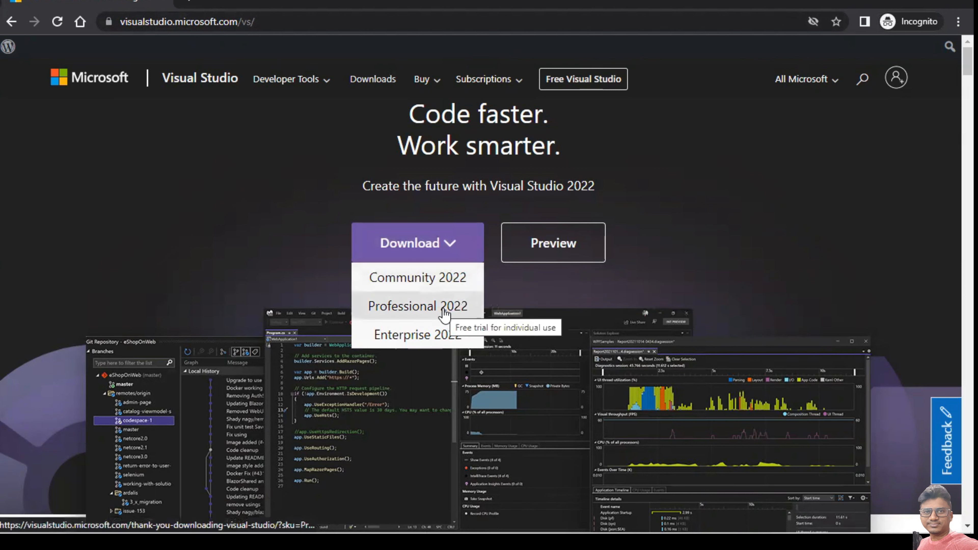
click(448, 242)
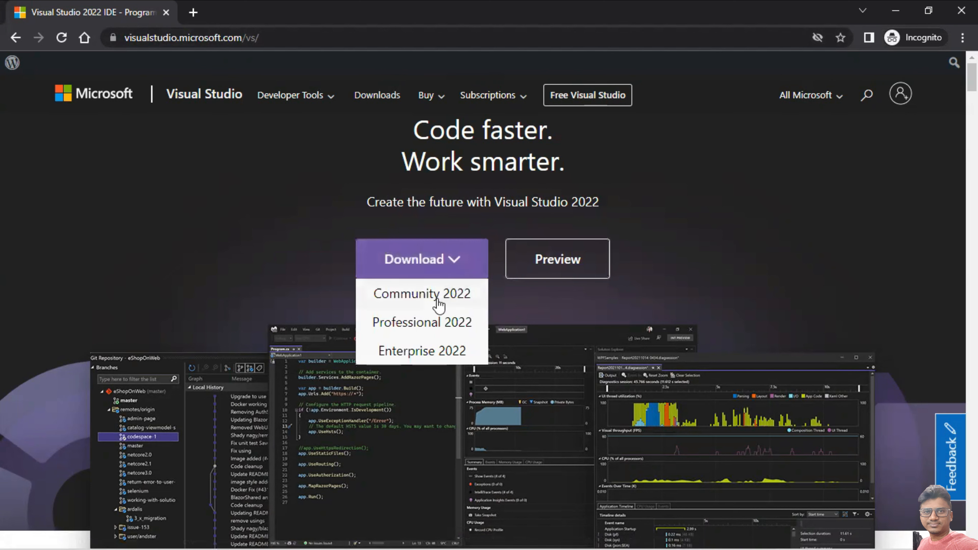
click(437, 300)
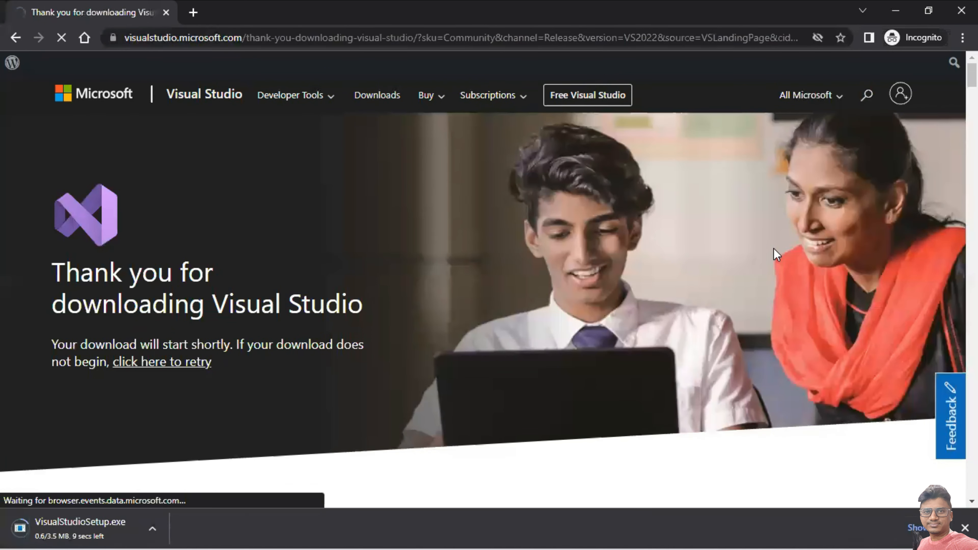
Run the downloaded VisualStudioSetup.exe and proceed through the Visual Studio Installer to the workload selection.
click(83, 528)
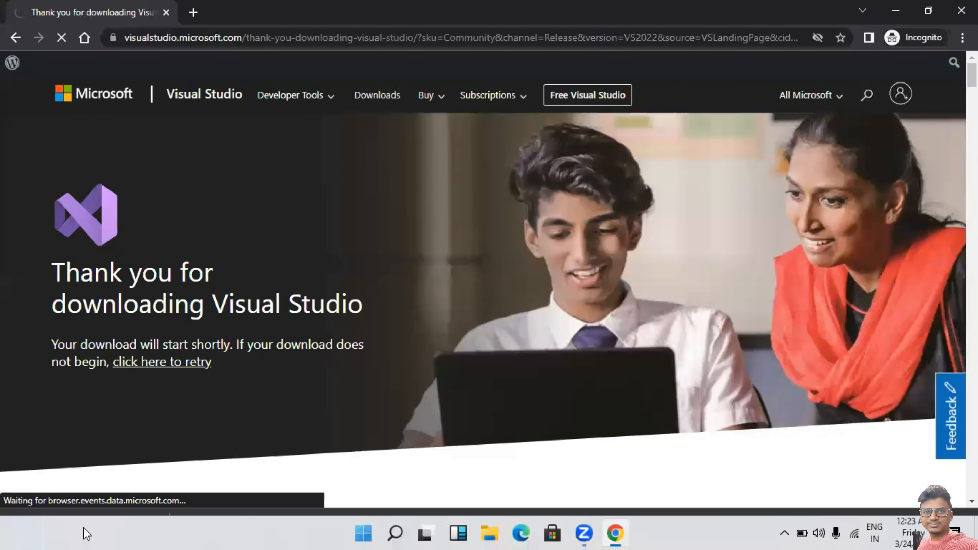
click(73, 528)
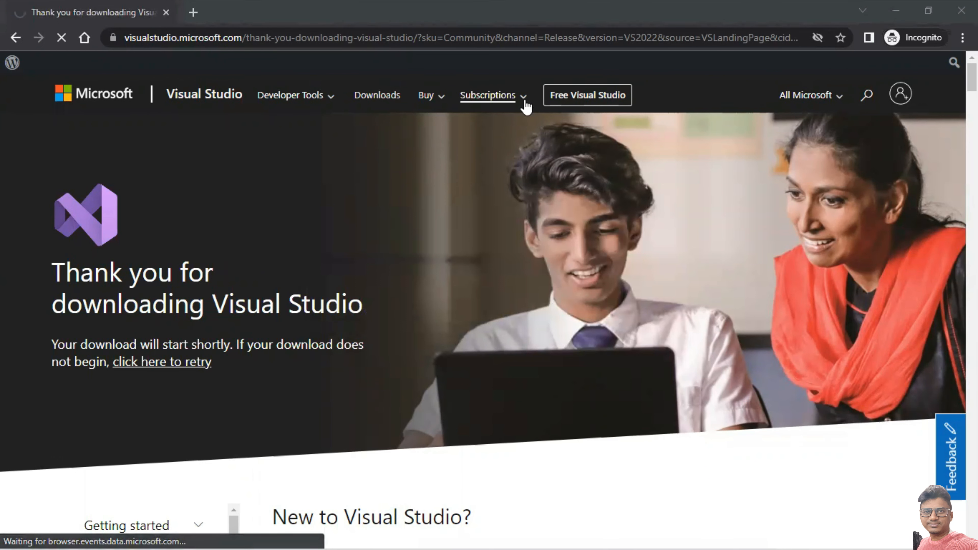
mouse_move(659, 526)
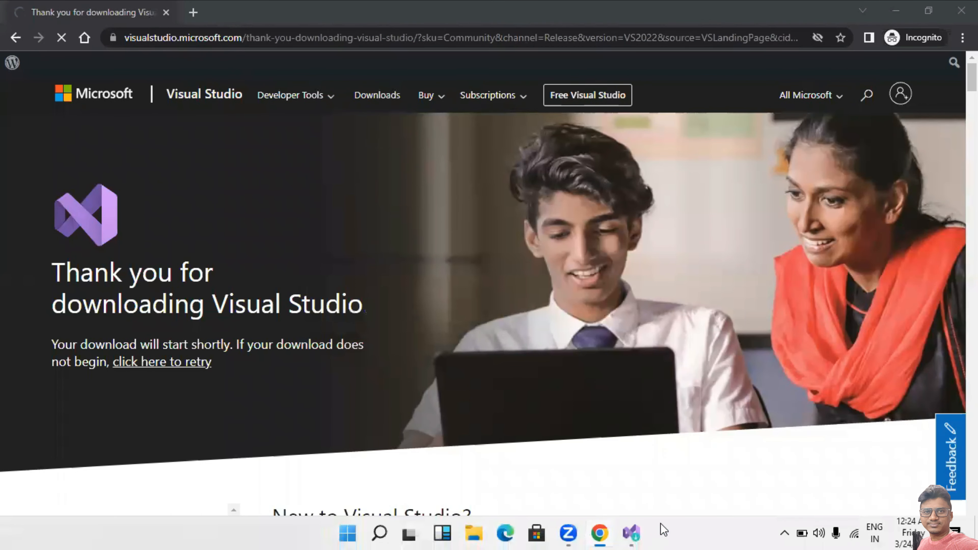
click(630, 533)
click(614, 355)
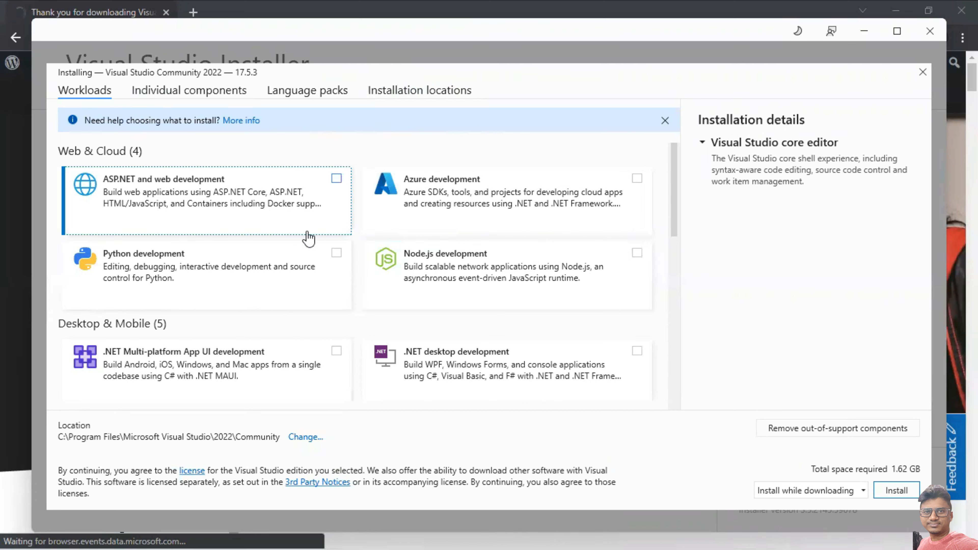
Select the ASP.NET and web development, Python development and Node.js development workloads, leaving Azure development unselected.
click(201, 210)
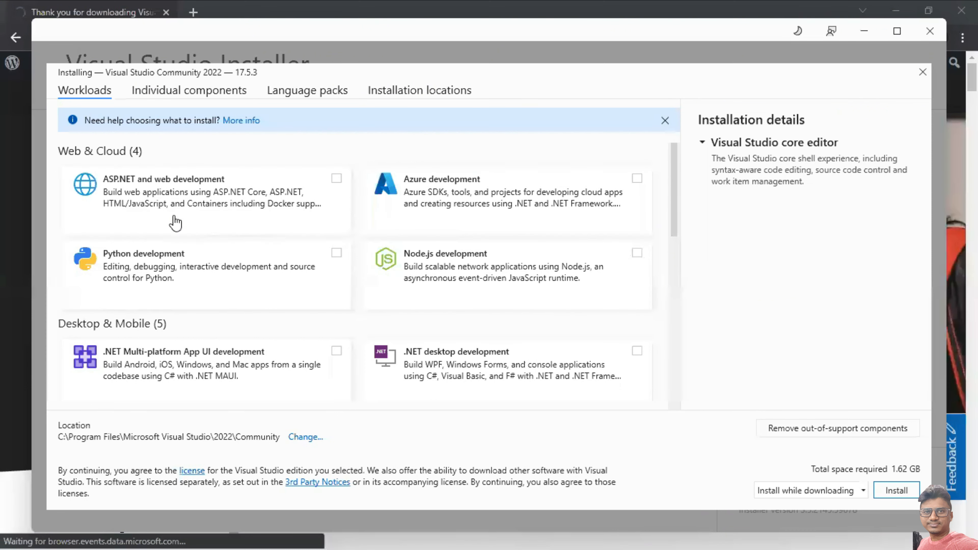
click(336, 178)
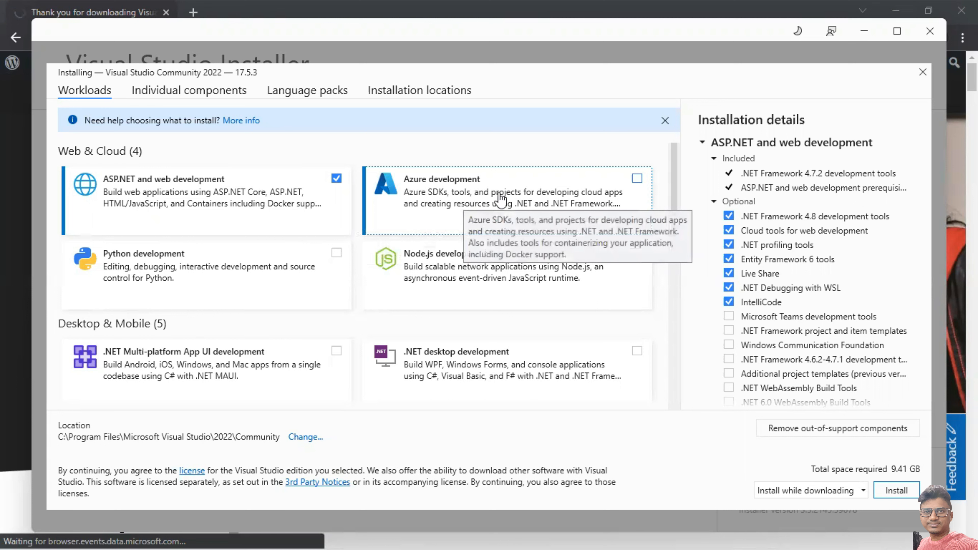
click(613, 194)
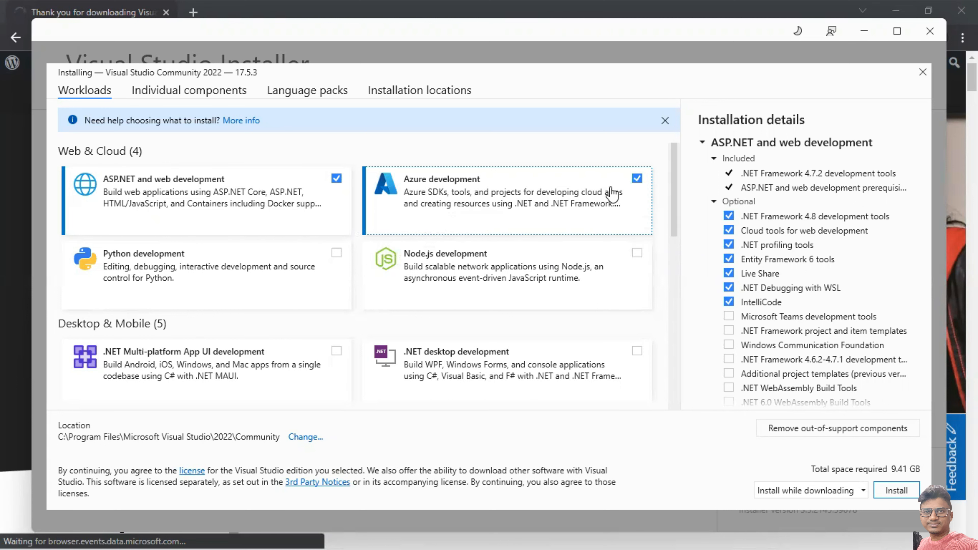
click(613, 194)
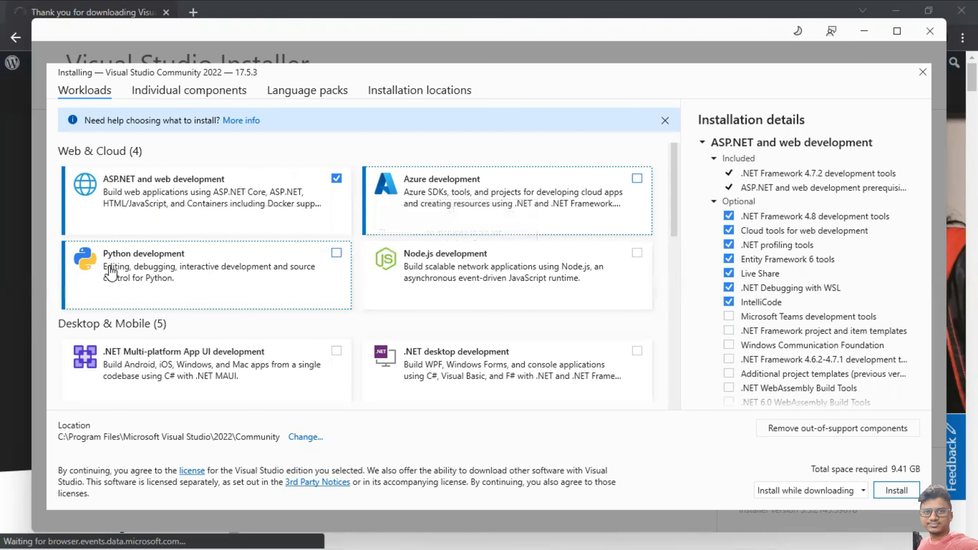
click(337, 253)
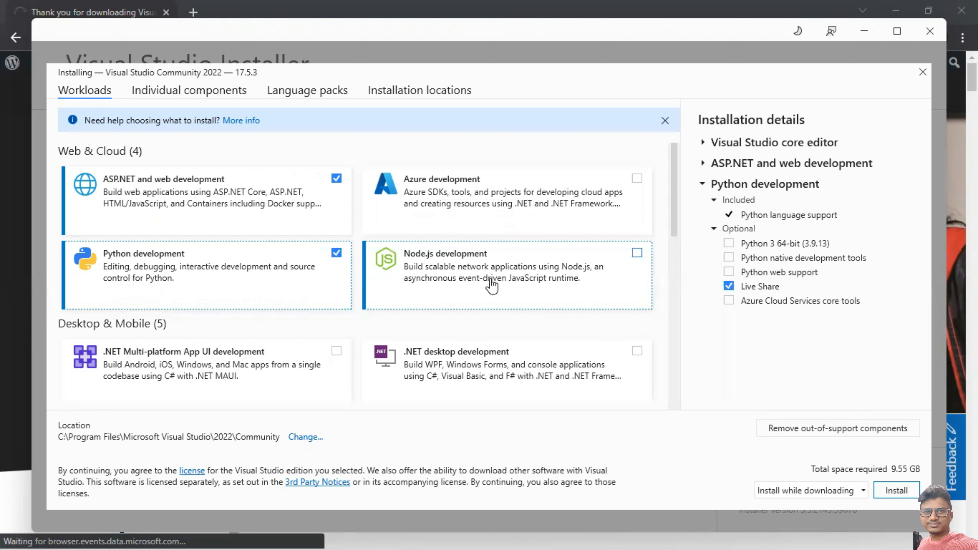
click(516, 278)
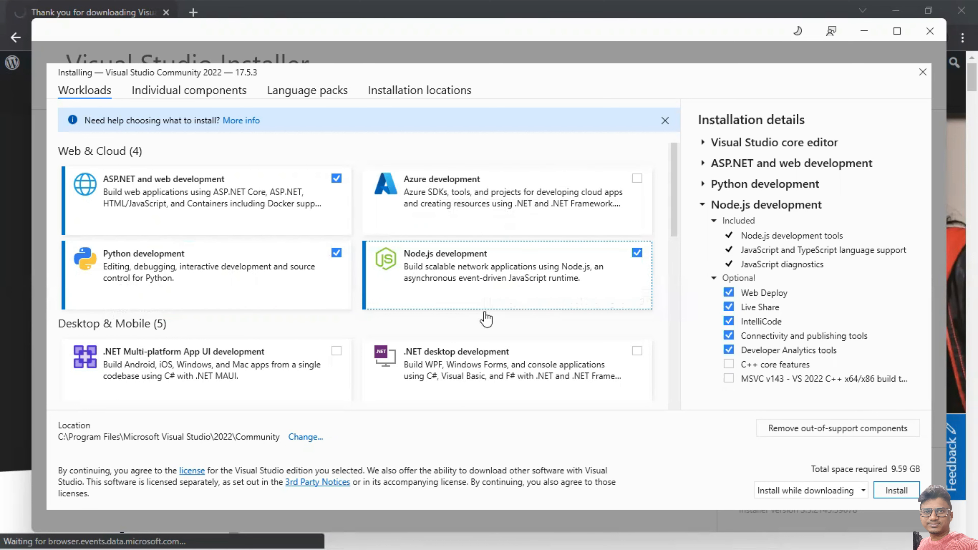
Add the .NET desktop development workload from the Desktop & Mobile group.
scroll(381, 348, down, 1)
scroll(381, 348, down, 1)
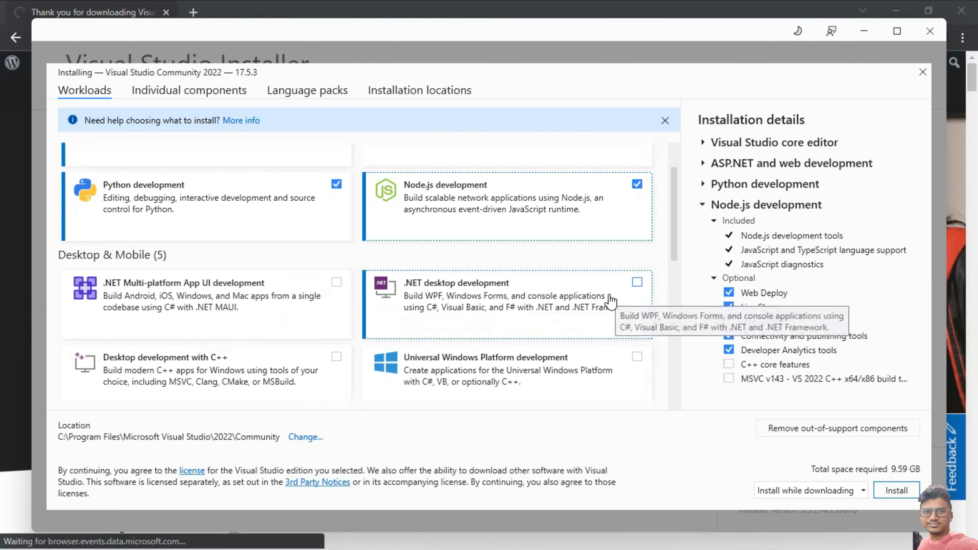
click(637, 281)
Add the Data storage and processing workload from the Other Toolsets group.
scroll(313, 337, down, 2)
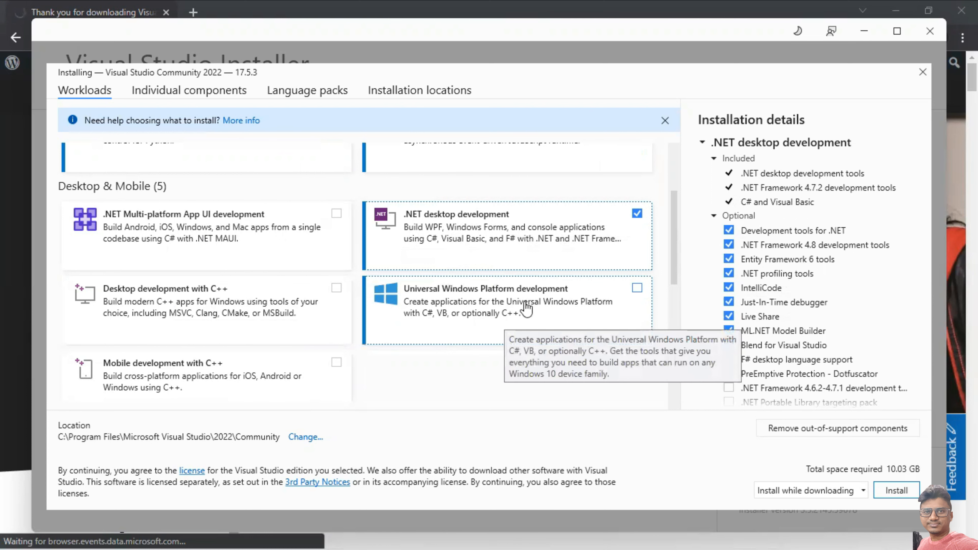
scroll(328, 344, down, 1)
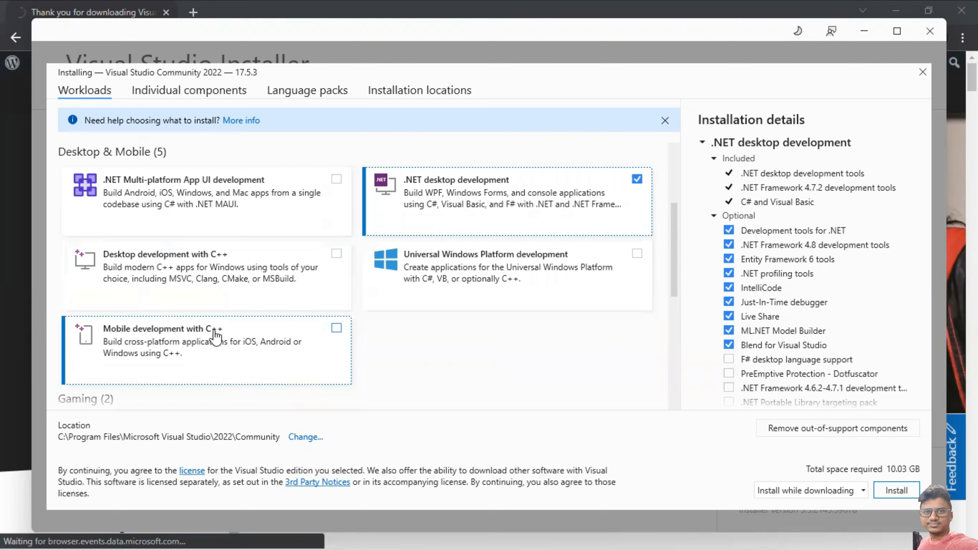
scroll(218, 338, down, 1)
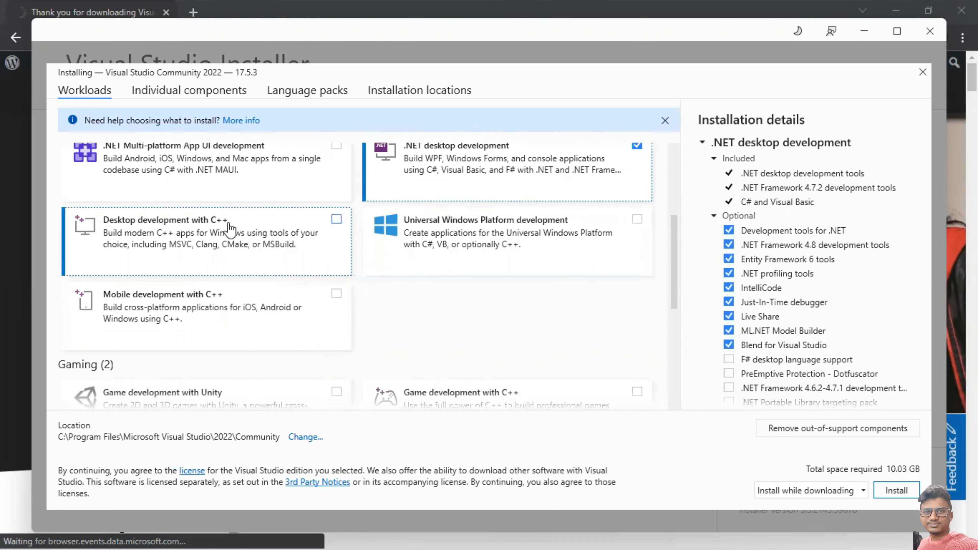
scroll(393, 327, down, 3)
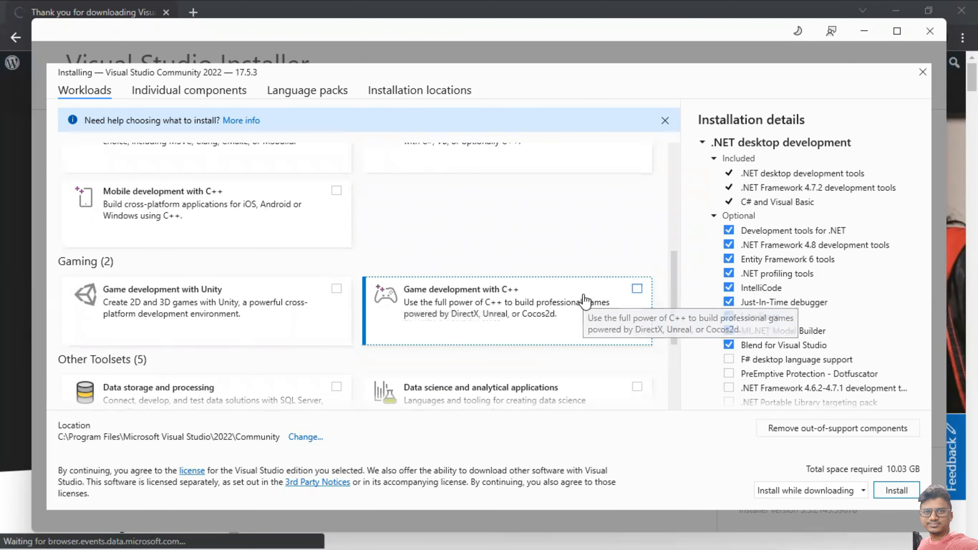
scroll(258, 323, down, 2)
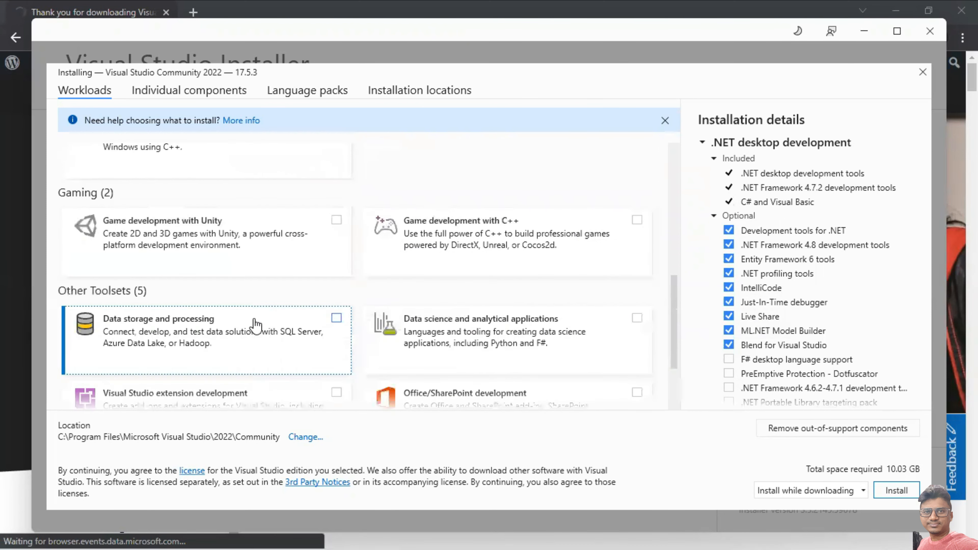
scroll(310, 311, down, 1)
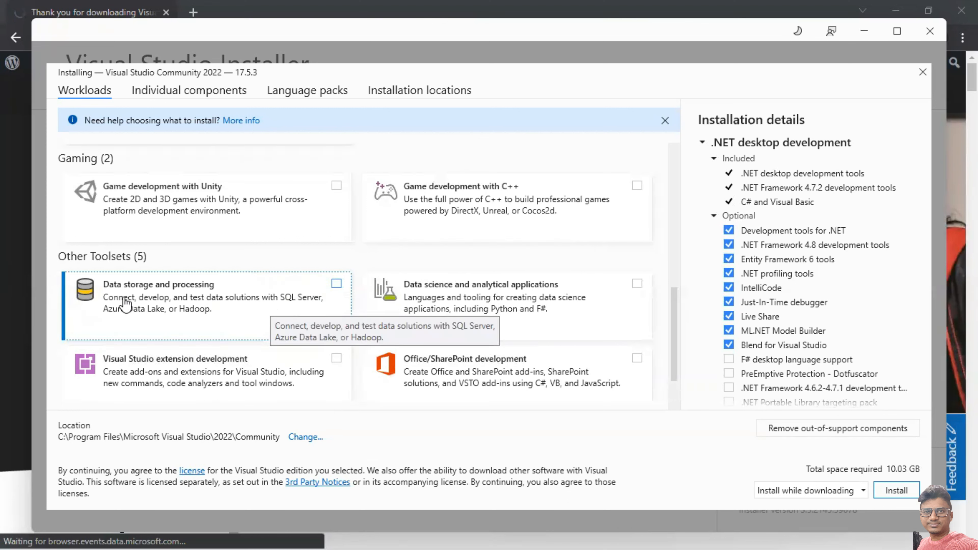
click(181, 306)
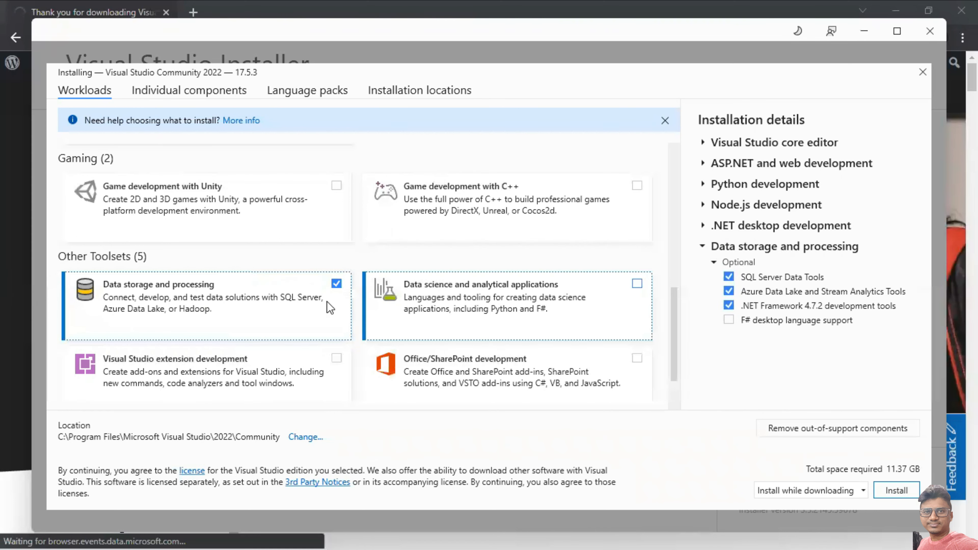
Add the Visual Studio extension development workload and start installing Visual Studio Community 2022.
scroll(408, 324, down, 2)
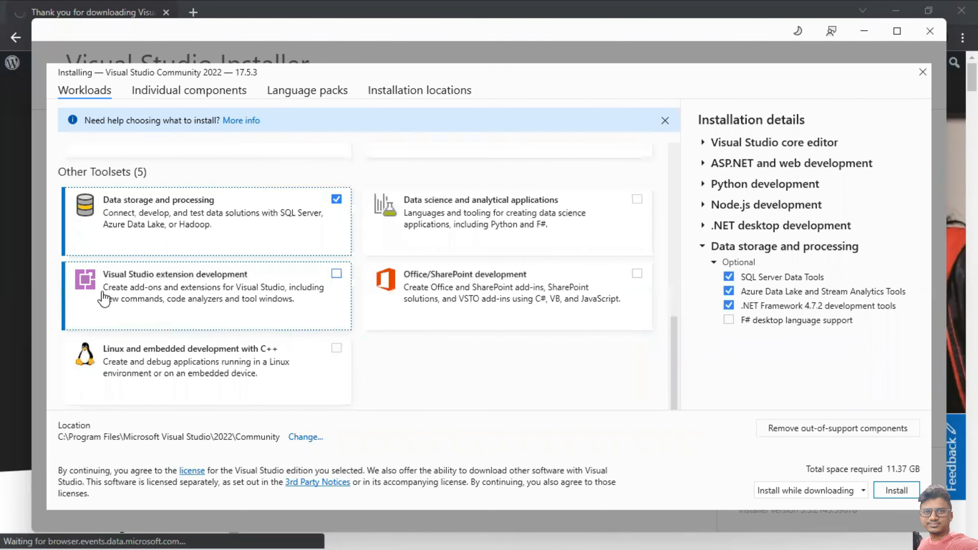
click(260, 292)
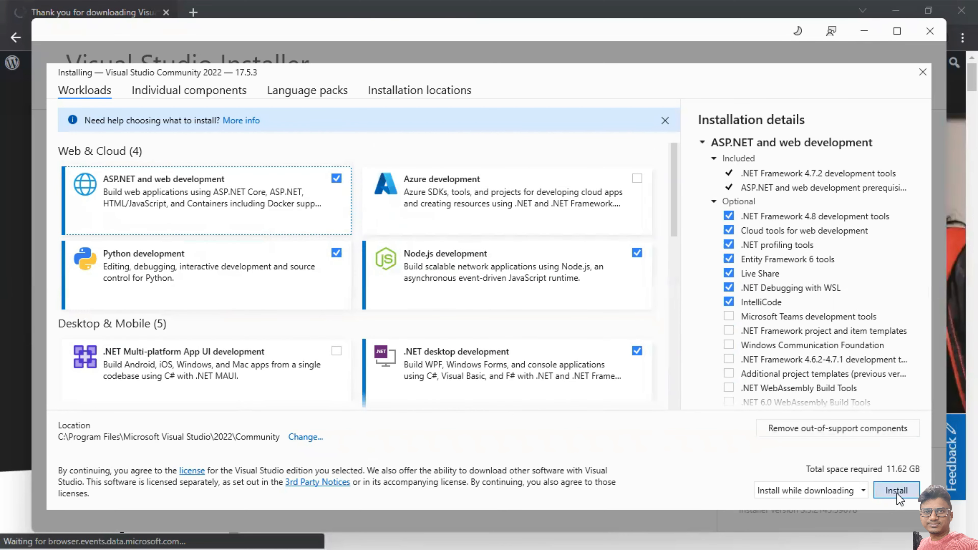
click(896, 491)
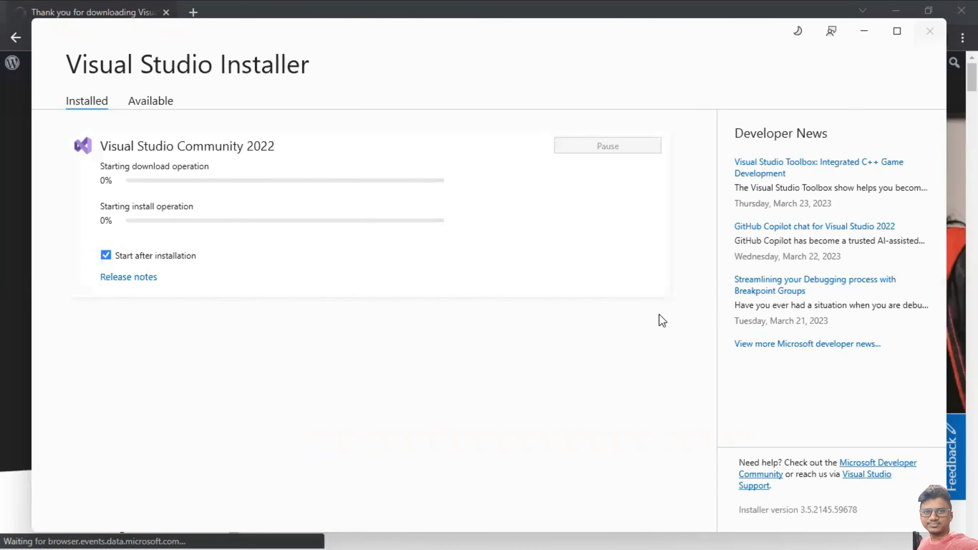